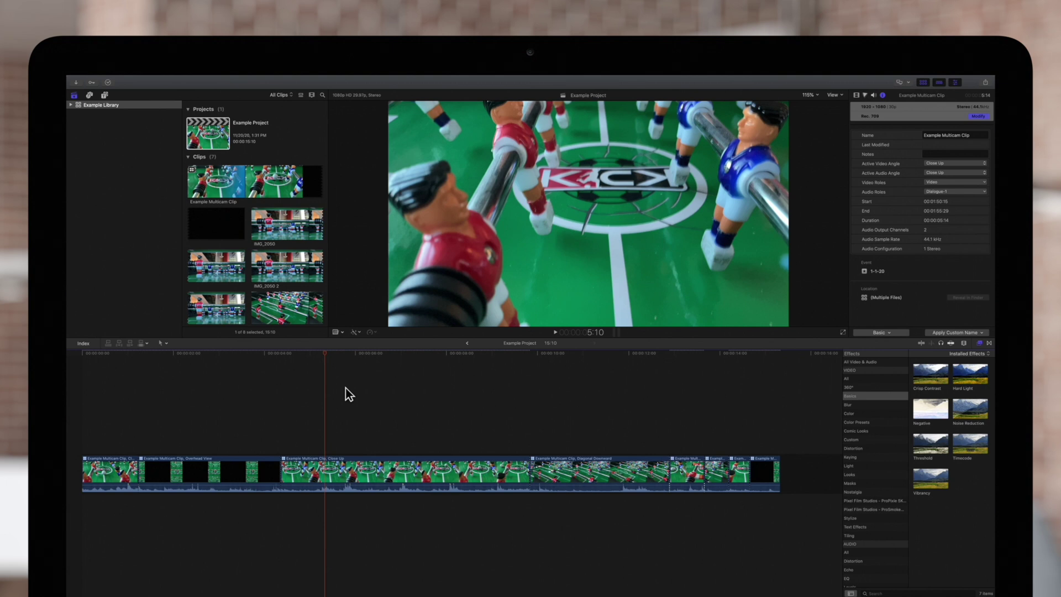
- Apply Color Board to the multicam clip and a Directional transition between Close Up and Diagonal Downward
click(849, 413)
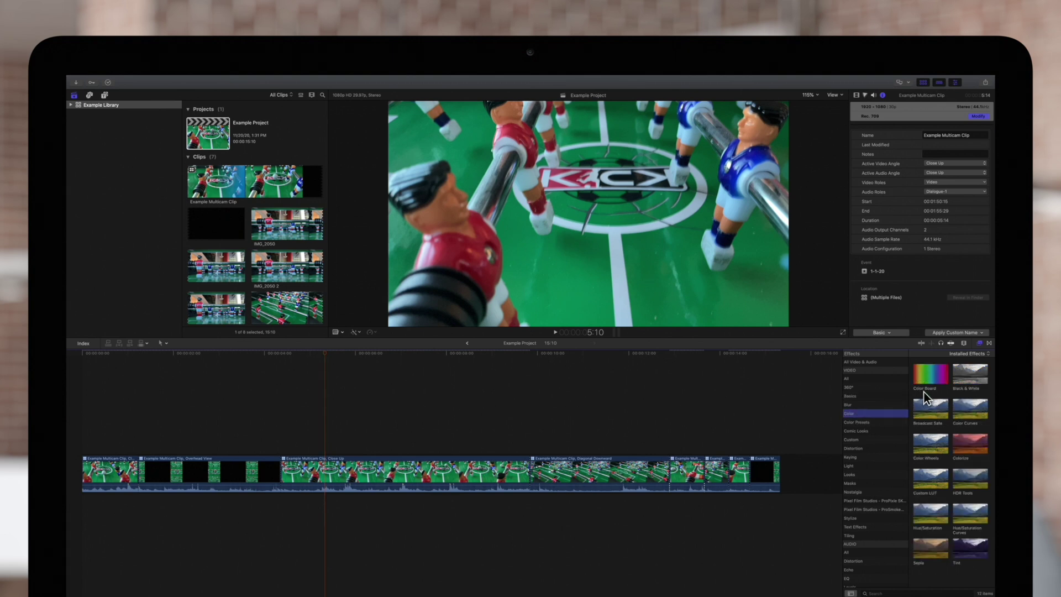
drag(928, 380, 445, 479)
key(ctrl+super+5)
drag(931, 381, 525, 476)
- Play through the transition, then trim the following edit shorter and lengthen it back by 7 frames
click(504, 427)
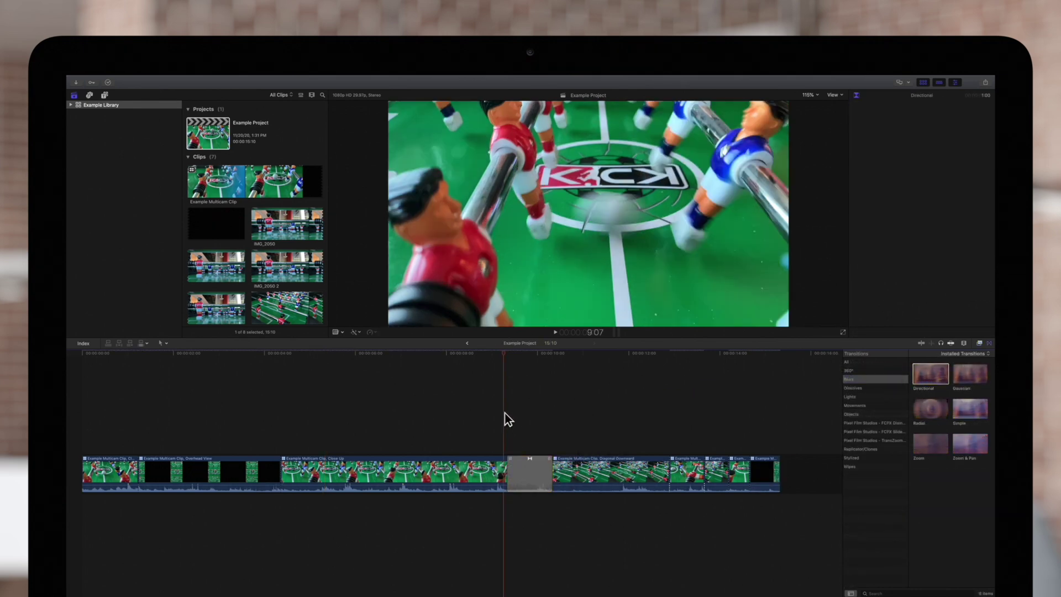
key(space)
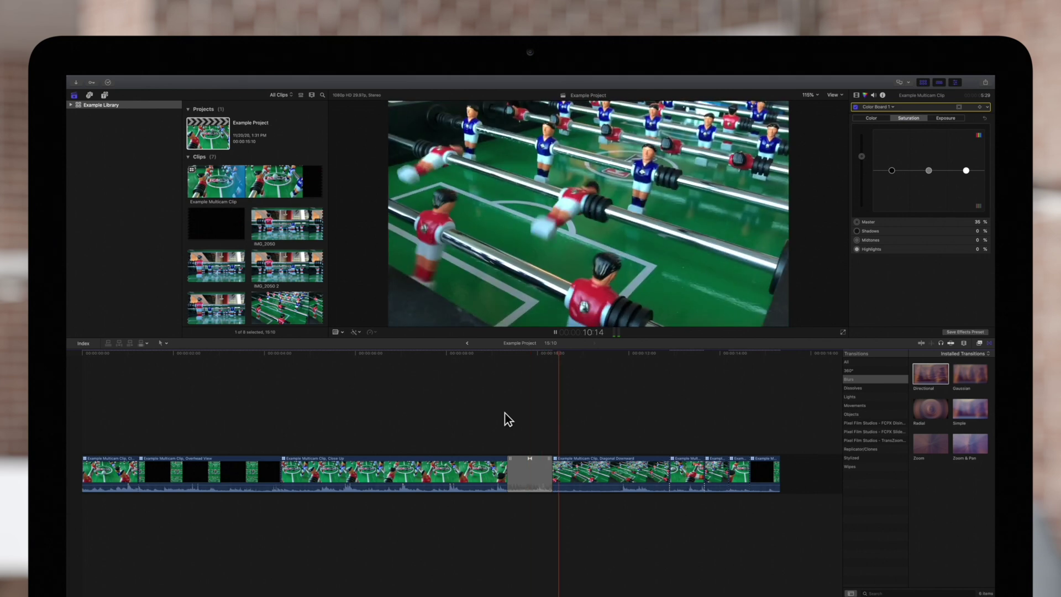
key(space)
mouse_move(550, 466)
mouse_down()
mouse_move(530, 463)
mouse_move(540, 461)
mouse_up()
click(527, 463)
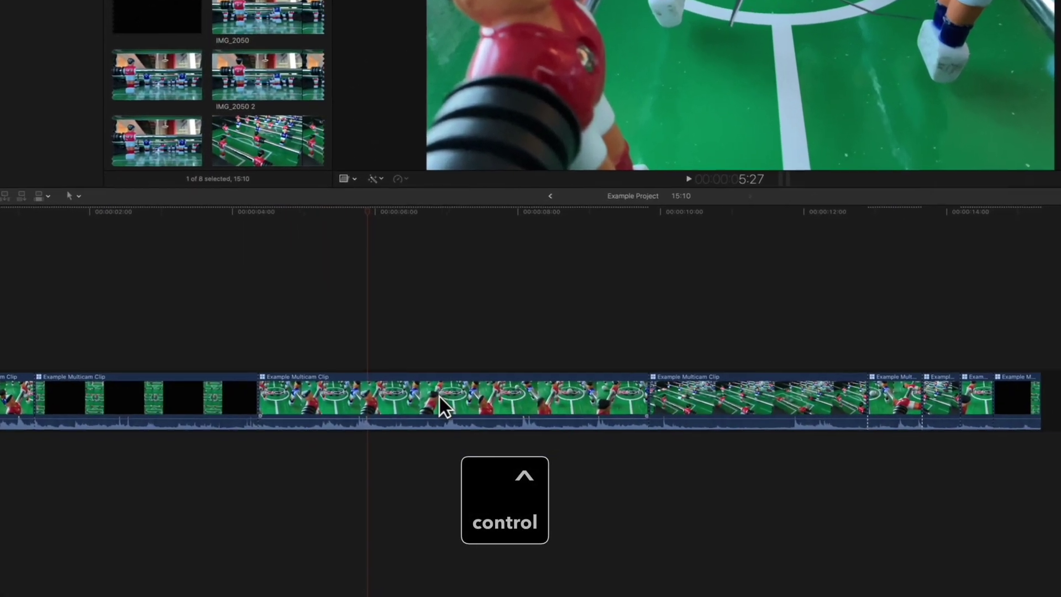
- Switch the middle section's video from Close Up to Straight On 3, then move the playhead to 10:08
ctrl+click(441, 393)
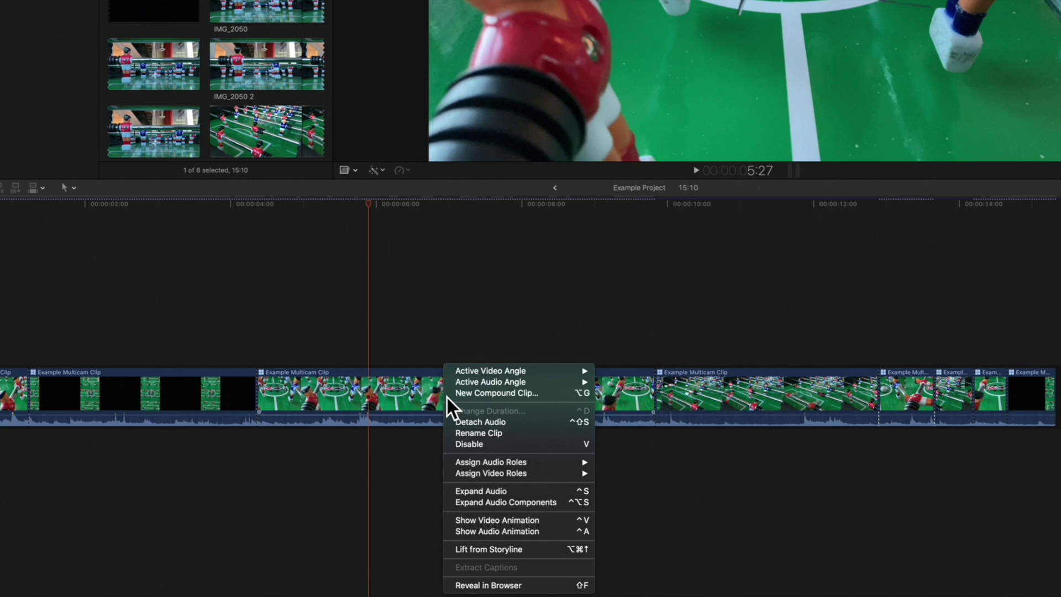
mouse_move(509, 372)
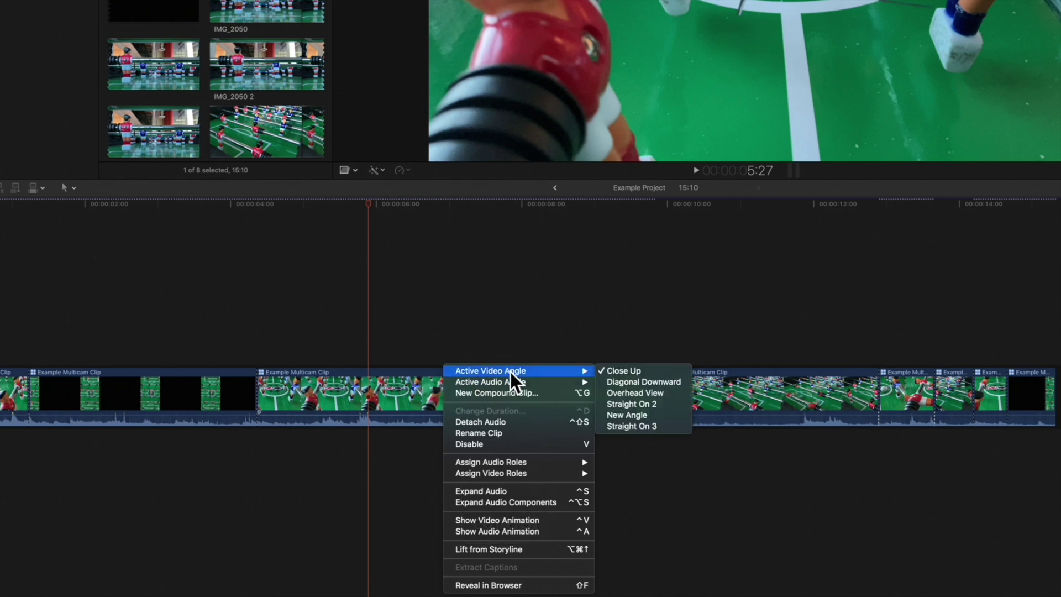
click(649, 431)
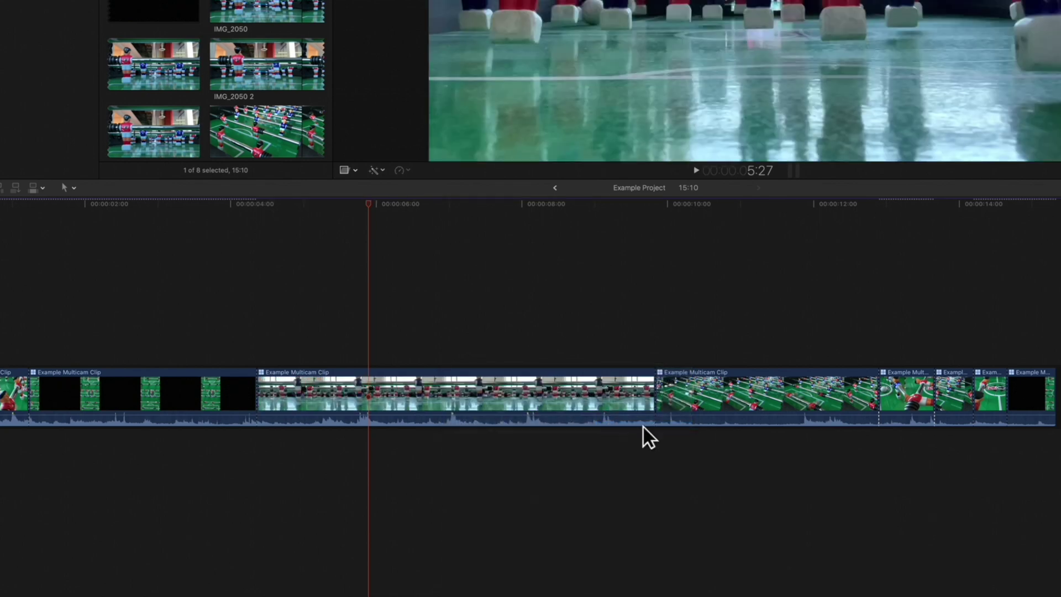
drag(368, 203, 688, 226)
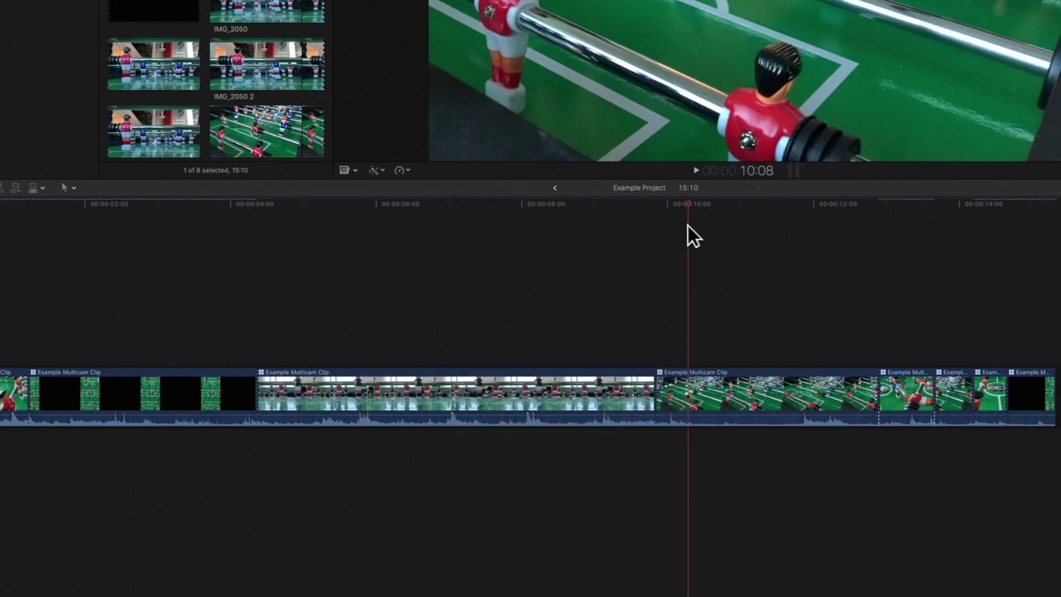
- Set the Diagonal Downward section's active audio angle to Close Up, keeping its video unchanged
ctrl+click(706, 390)
mouse_move(732, 383)
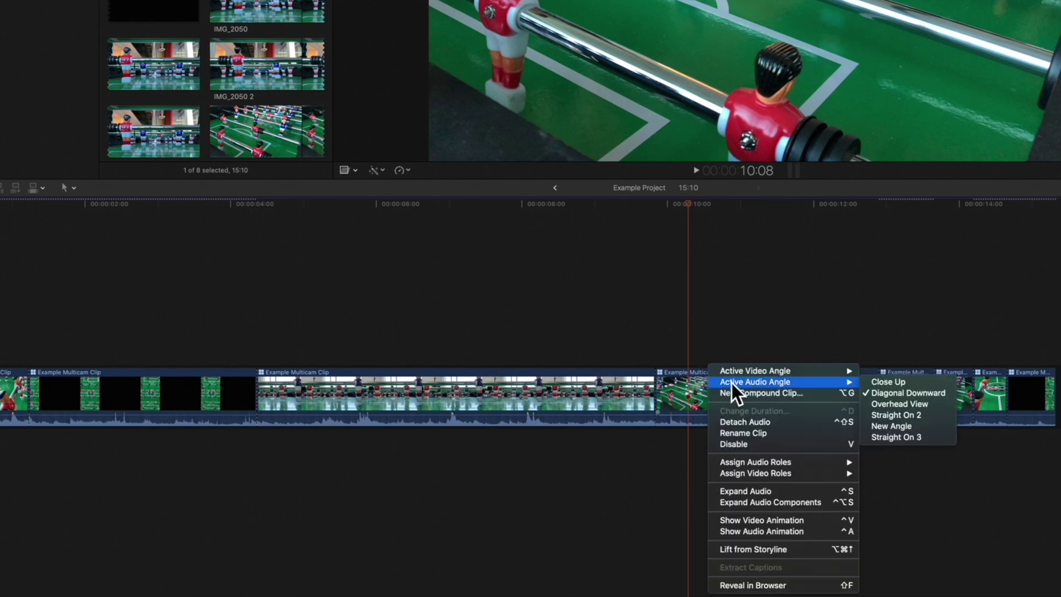
click(885, 384)
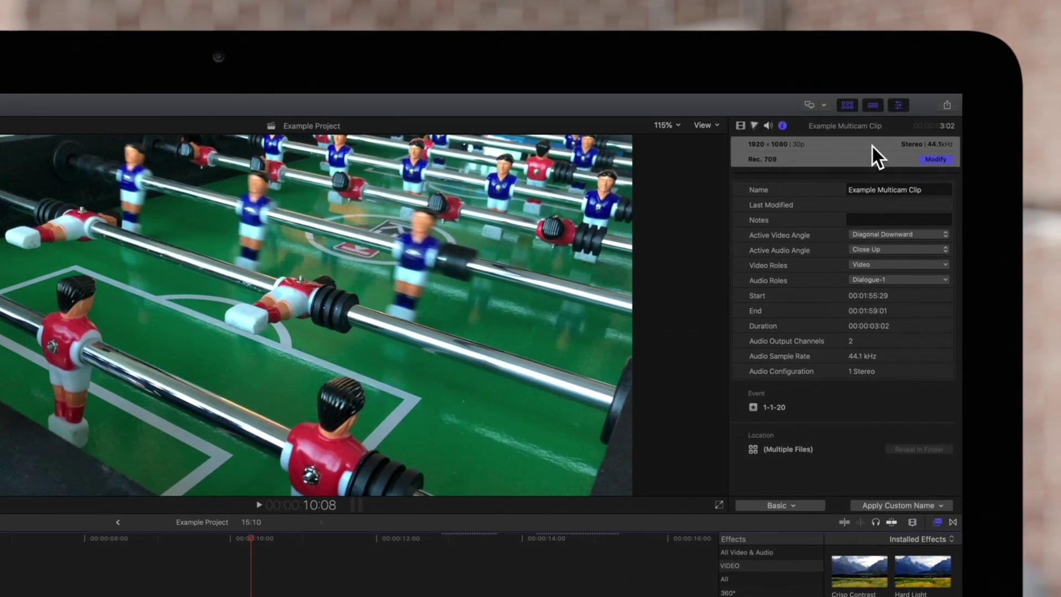
- In the Info inspector, choose Close Up as active video angle and Straight On 2 as active audio angle
click(900, 105)
click(899, 106)
click(782, 125)
click(945, 235)
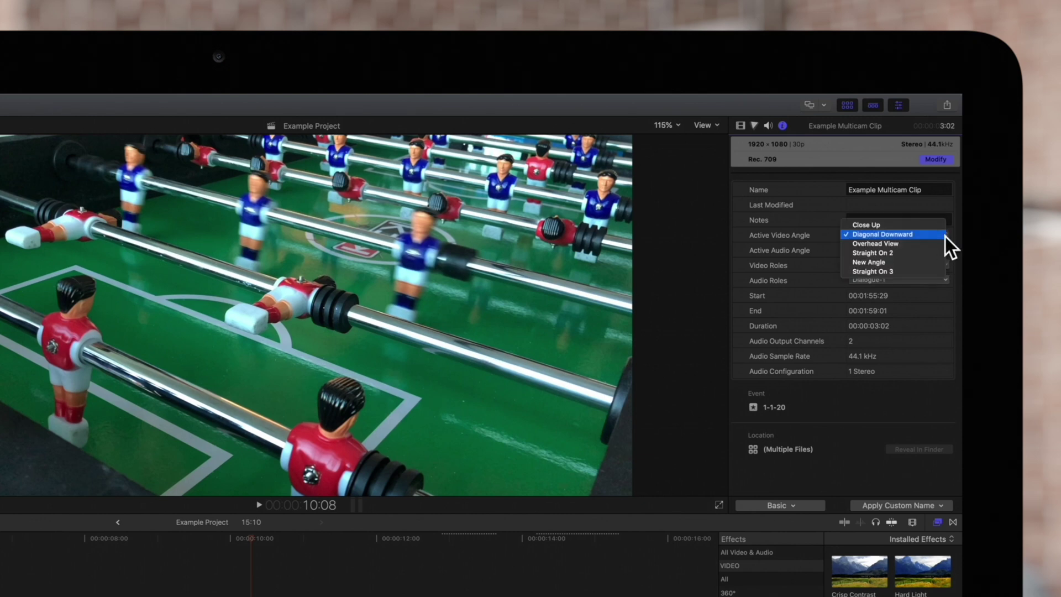
click(927, 224)
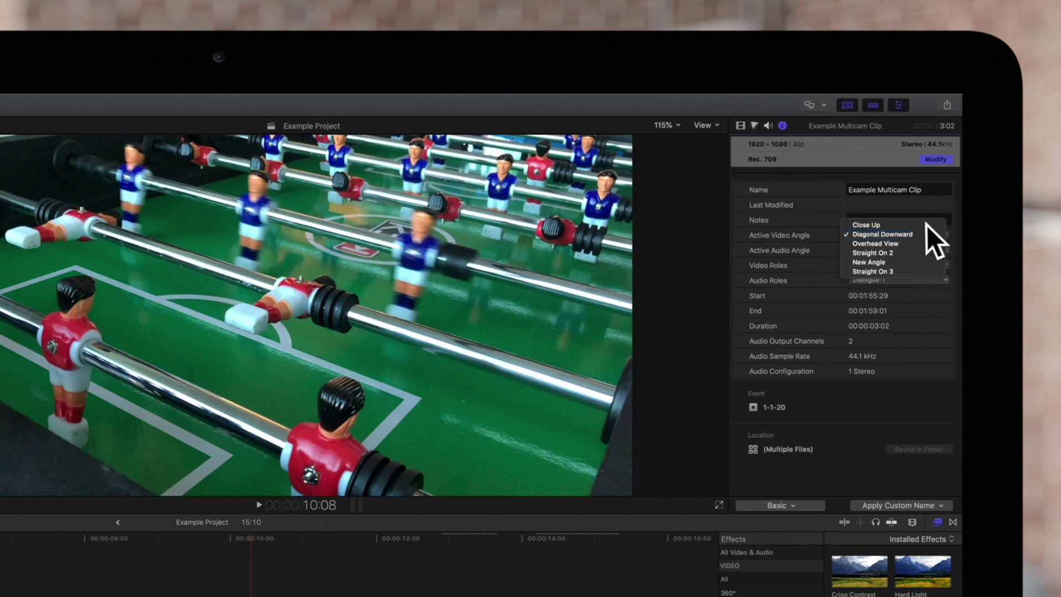
click(941, 249)
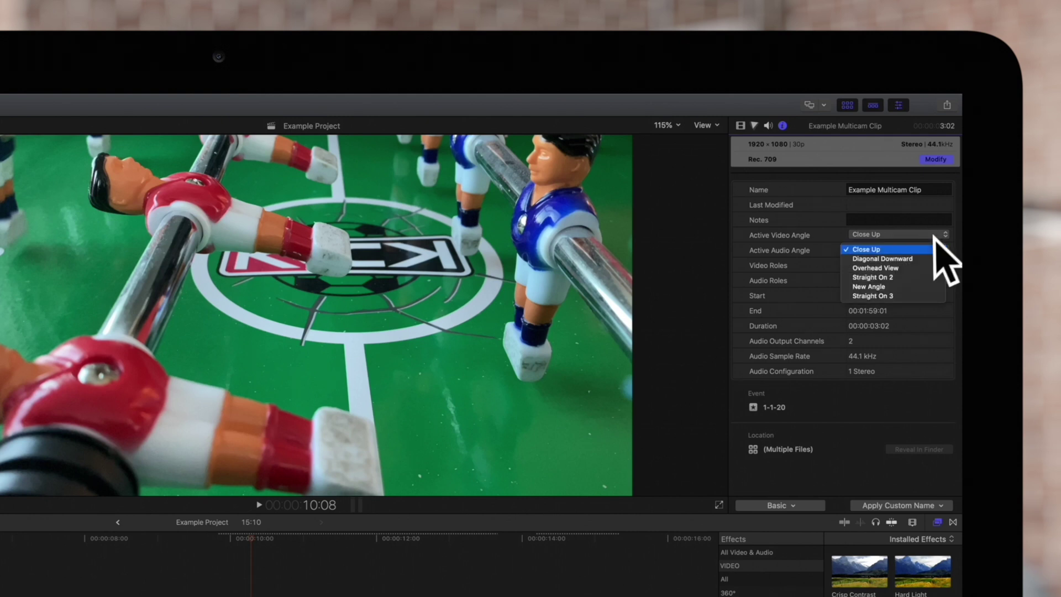
click(900, 277)
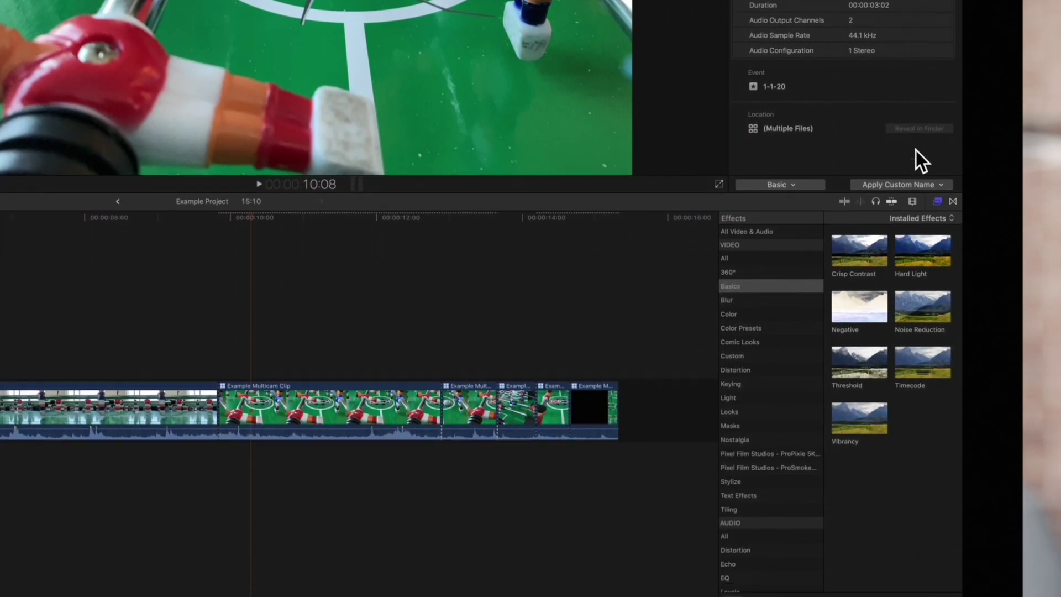
- Enable Angles in Clip Appearance so timeline clips show angle names alongside their clip names
click(913, 201)
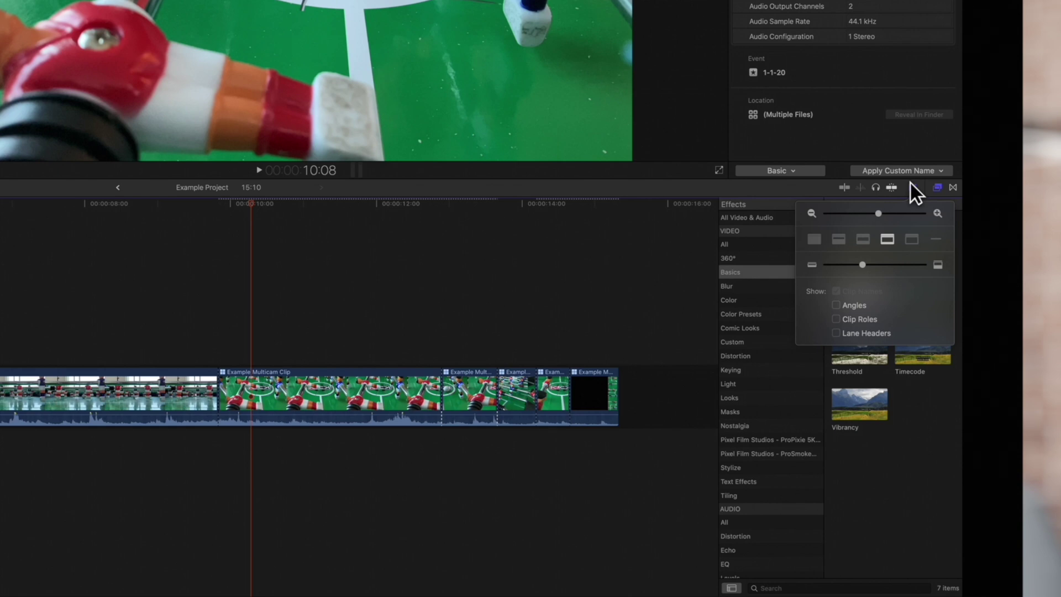
click(837, 306)
click(838, 292)
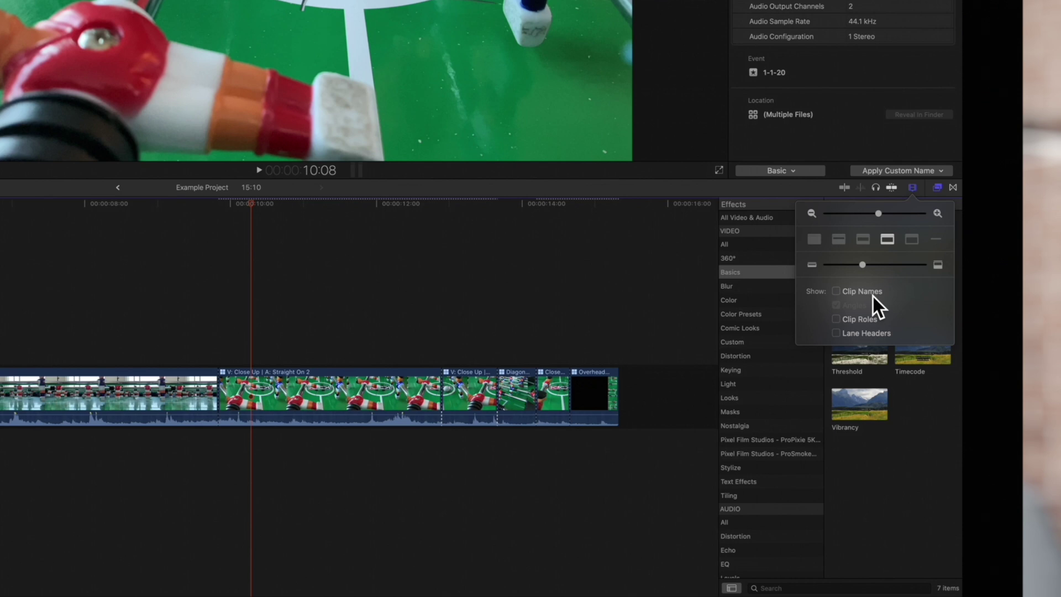
click(838, 292)
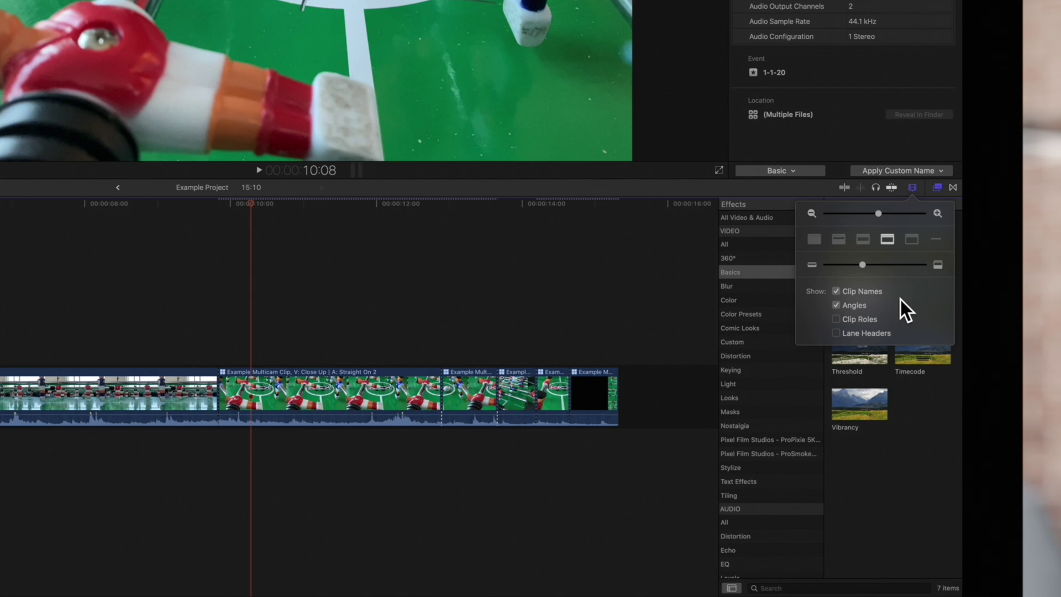
click(913, 188)
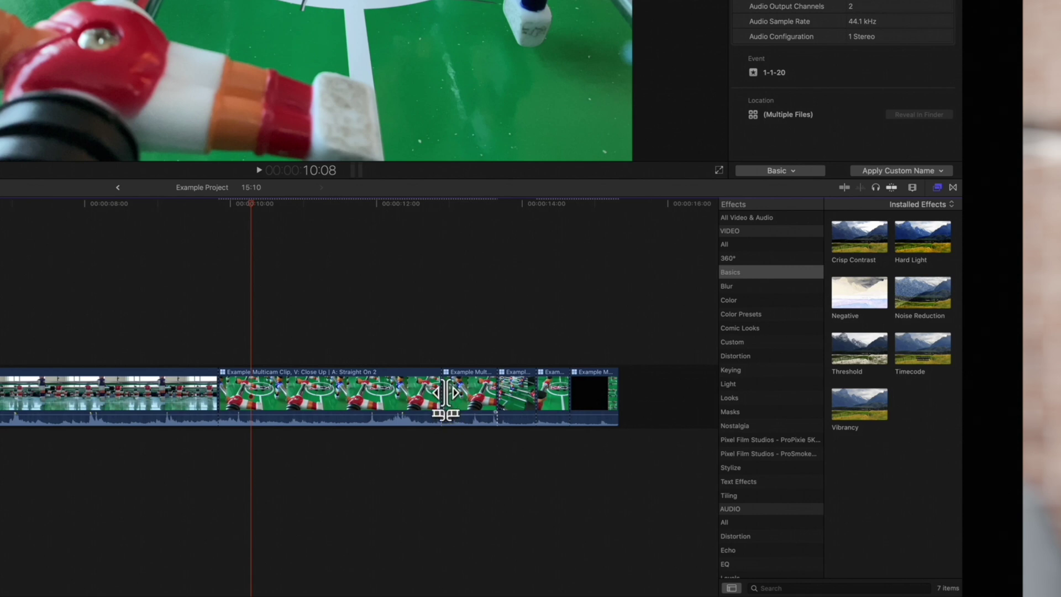
- Roll two angle edit points slightly left and delete the edit point after the Close Up section
mouse_move(442, 391)
mouse_down()
mouse_move(408, 391)
mouse_move(443, 392)
mouse_move(433, 391)
mouse_up()
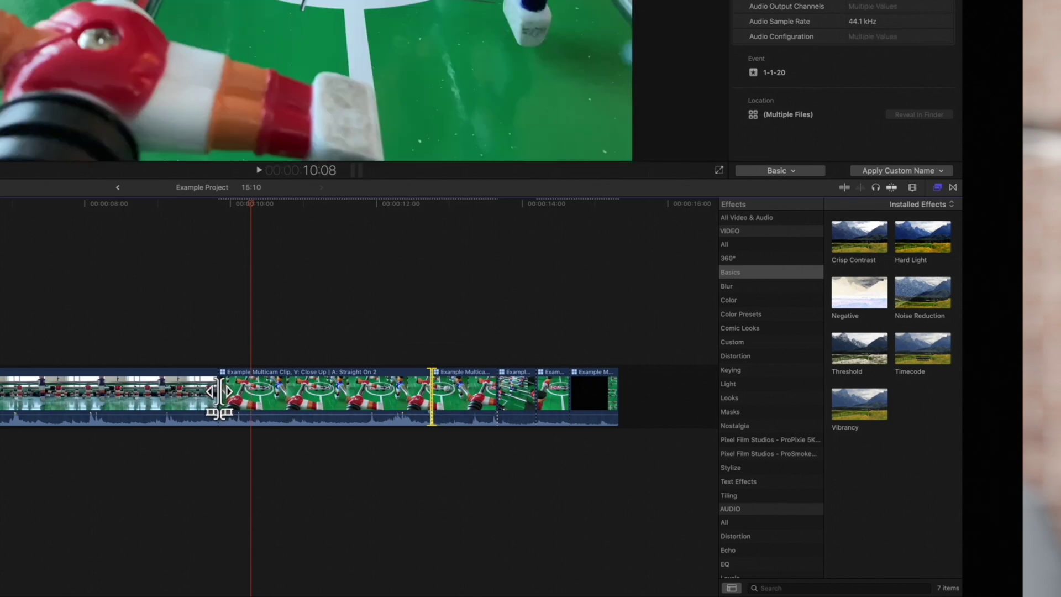
mouse_move(218, 391)
mouse_down()
mouse_move(179, 392)
mouse_move(210, 392)
mouse_up()
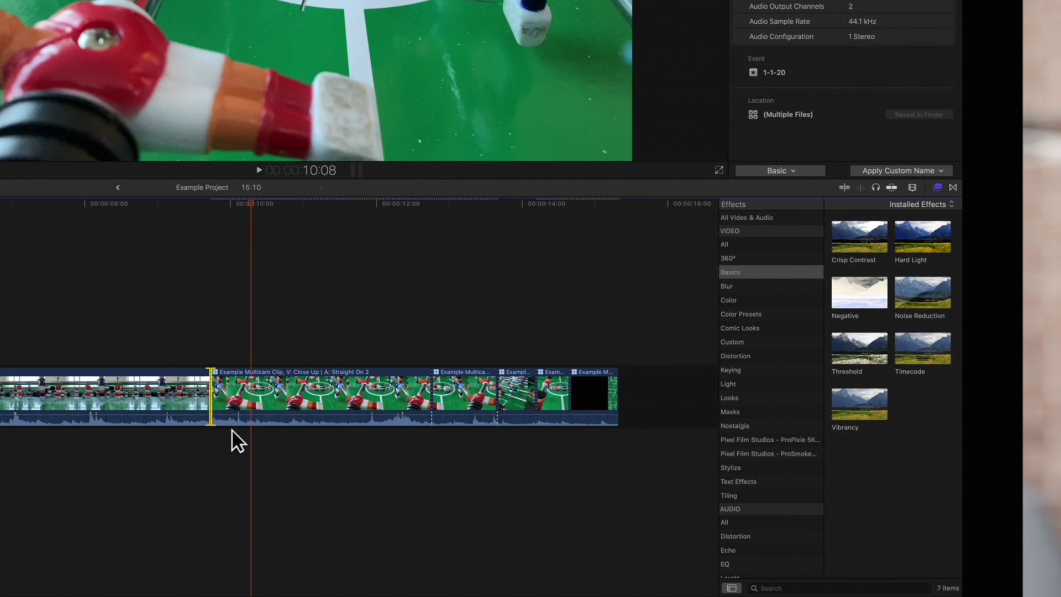
click(431, 391)
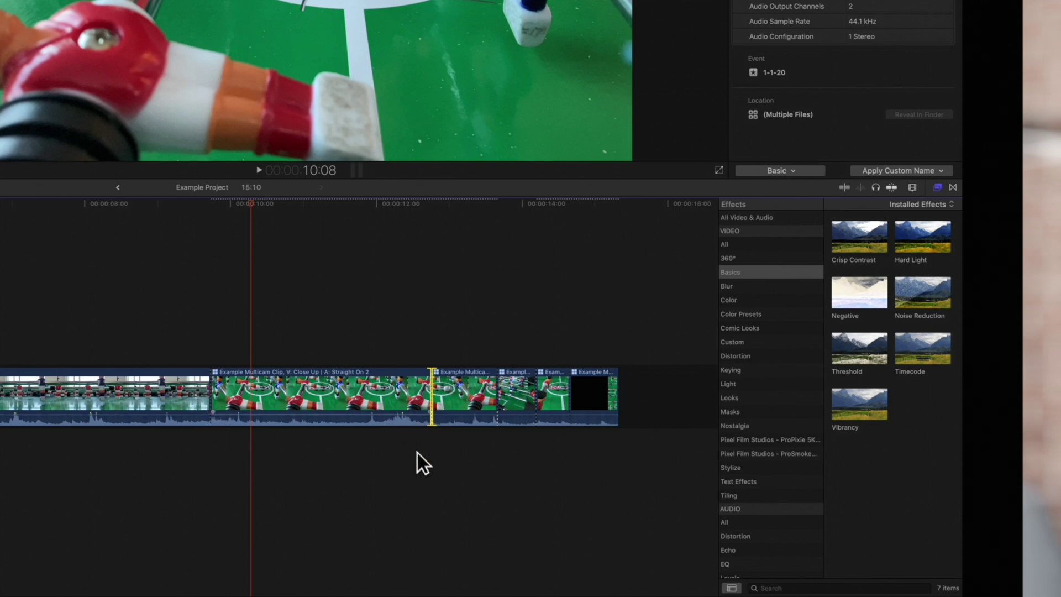
key(BackSpace)
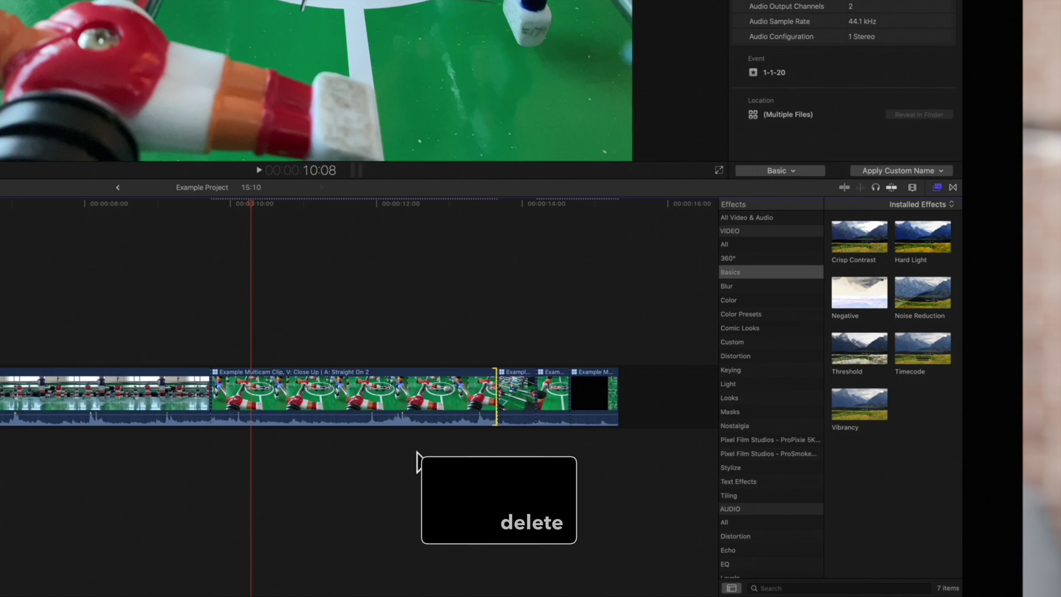